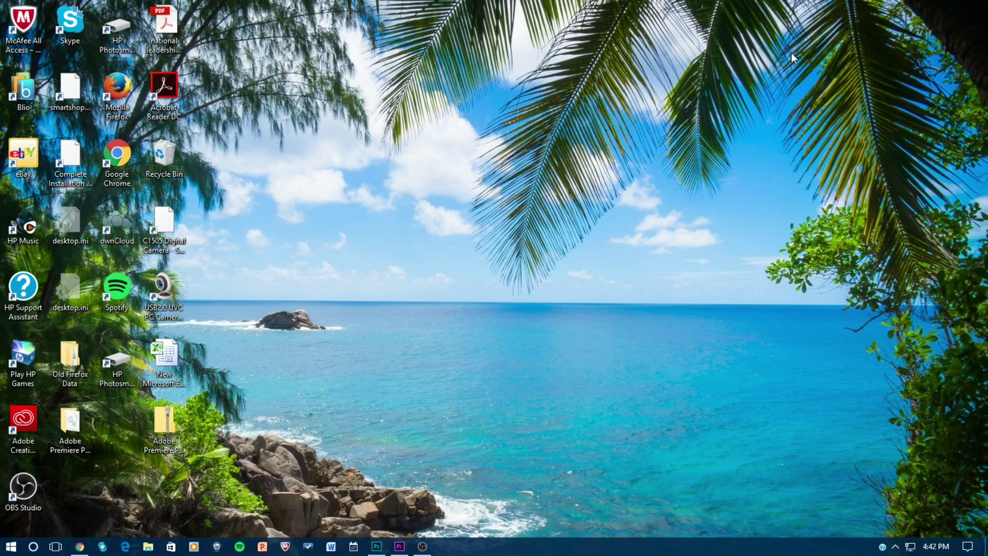
Step: Return to Premiere Pro and load Mellow Sloth(OFFICIAL).png into the Source monitor
left_click(400, 546)
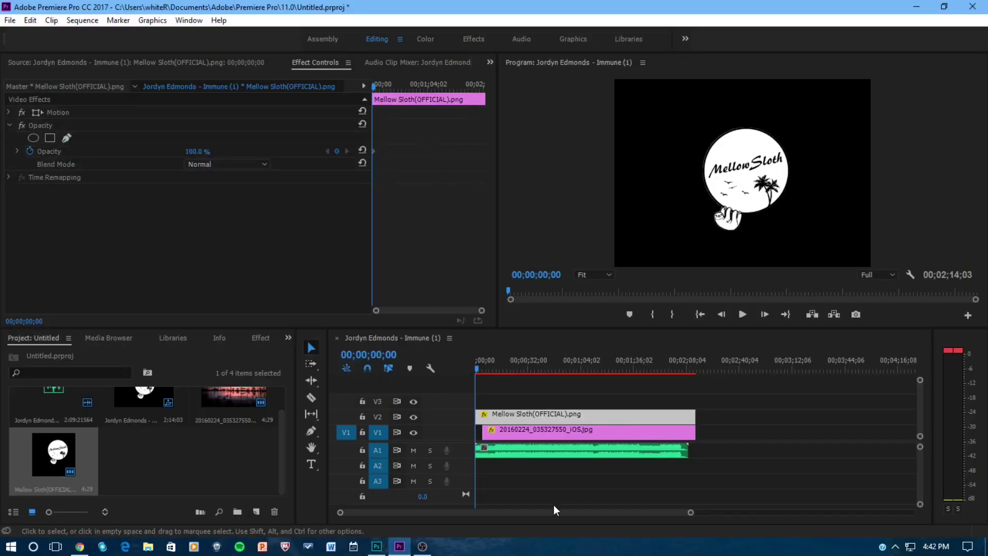
double_click(506, 415)
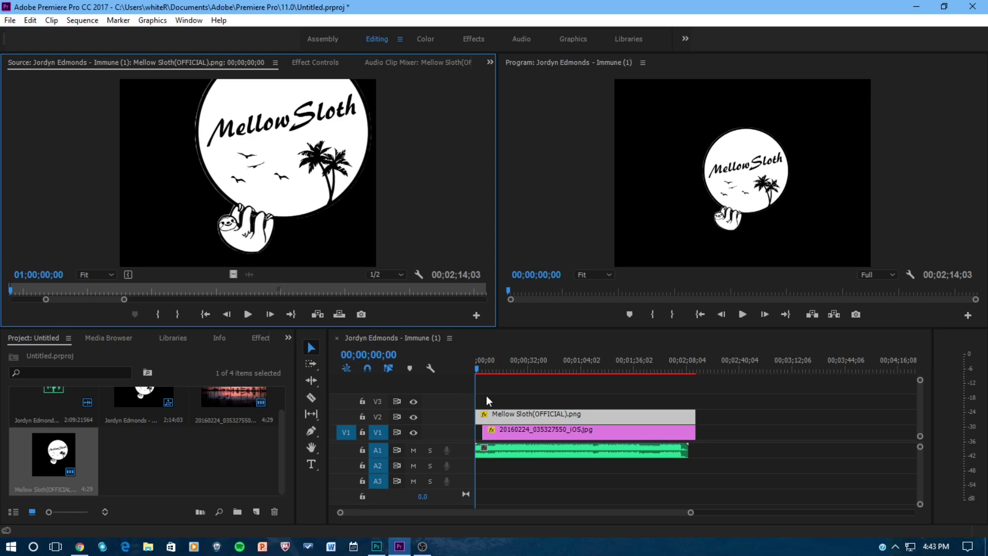
Step: Set the Mellow Sloth logo's opacity to 0% at 00;00;00;00 in Effect Controls
left_click(321, 62)
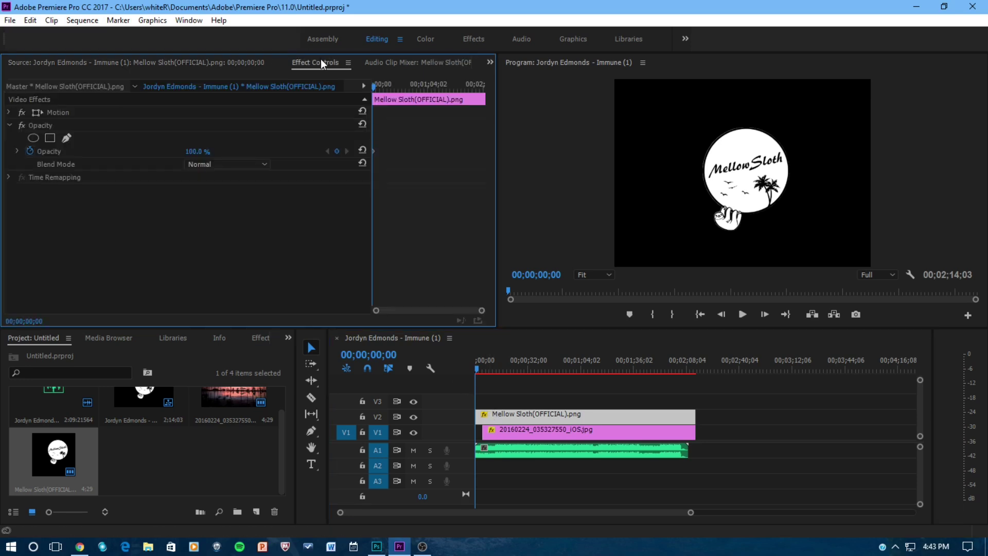
left_click(9, 125)
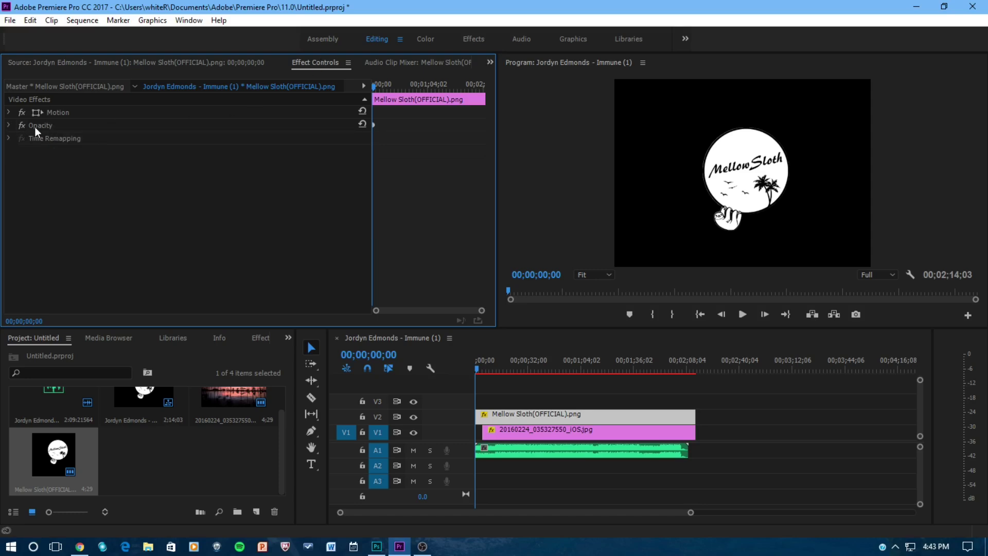
left_click(8, 127)
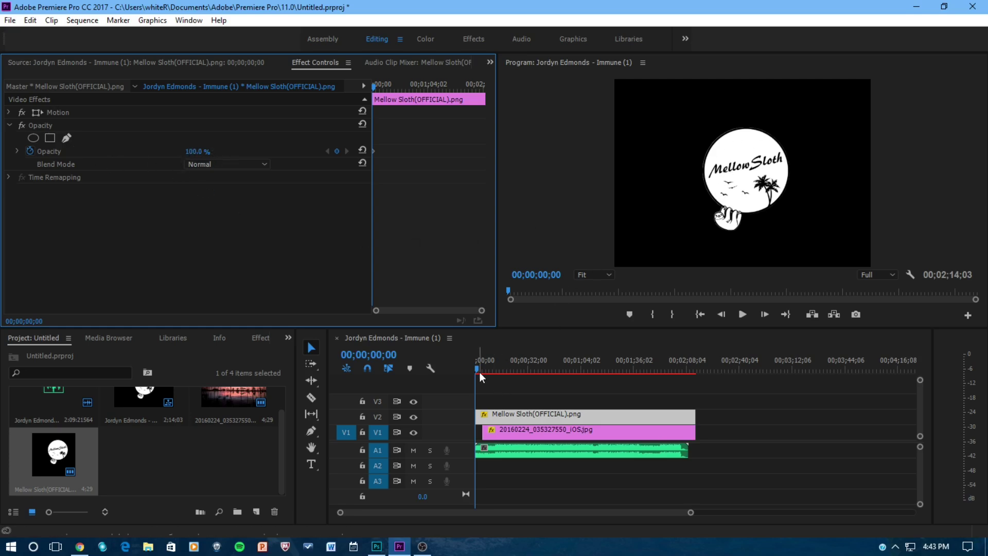
mouse_move(475, 369)
left_mouse_down()
mouse_move(484, 370)
mouse_move(460, 366)
left_mouse_up()
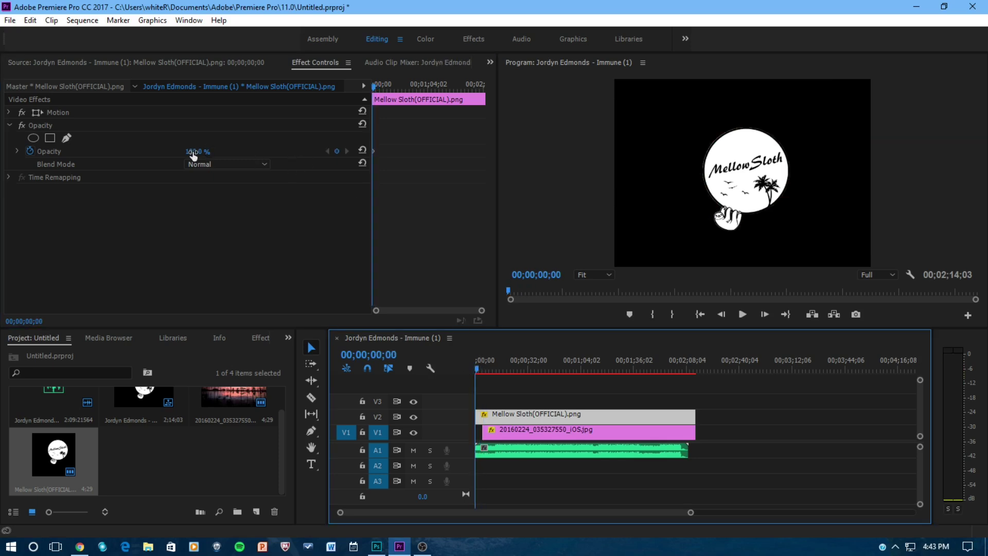
left_click(193, 152)
type("0")
key("Return")
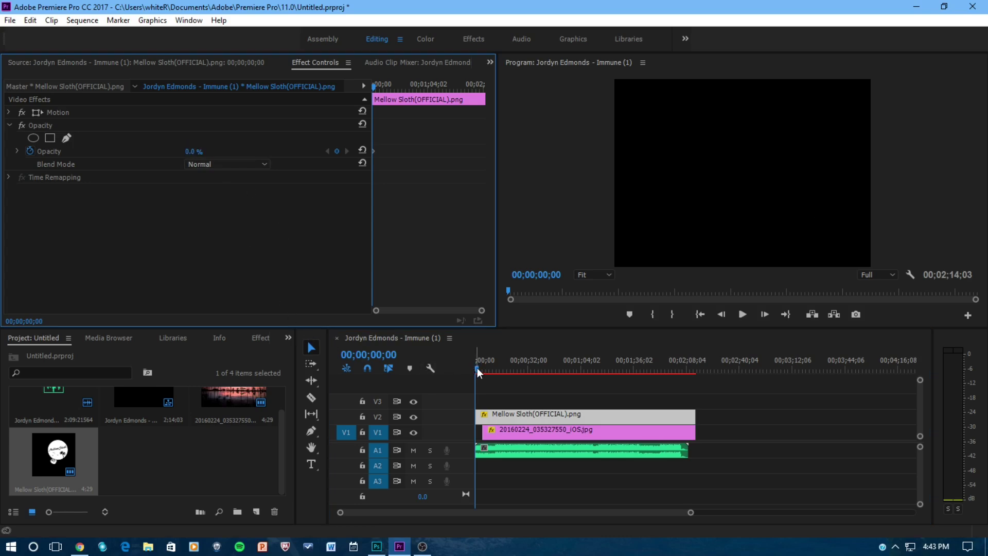
left_click_drag(477, 368, 485, 368)
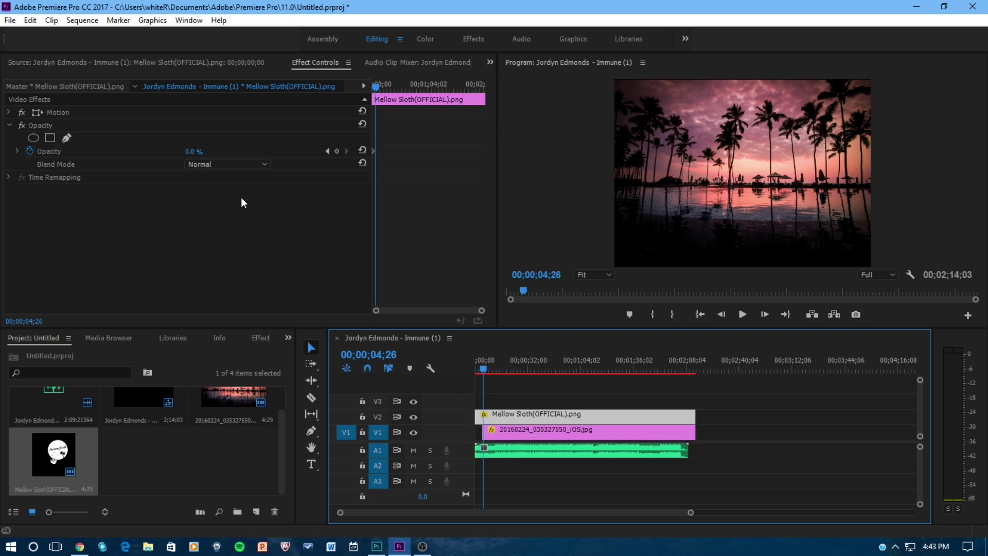
Step: Key the logo's opacity to 100% at 00;00;04;26
left_click(194, 152)
type("100")
key("Return")
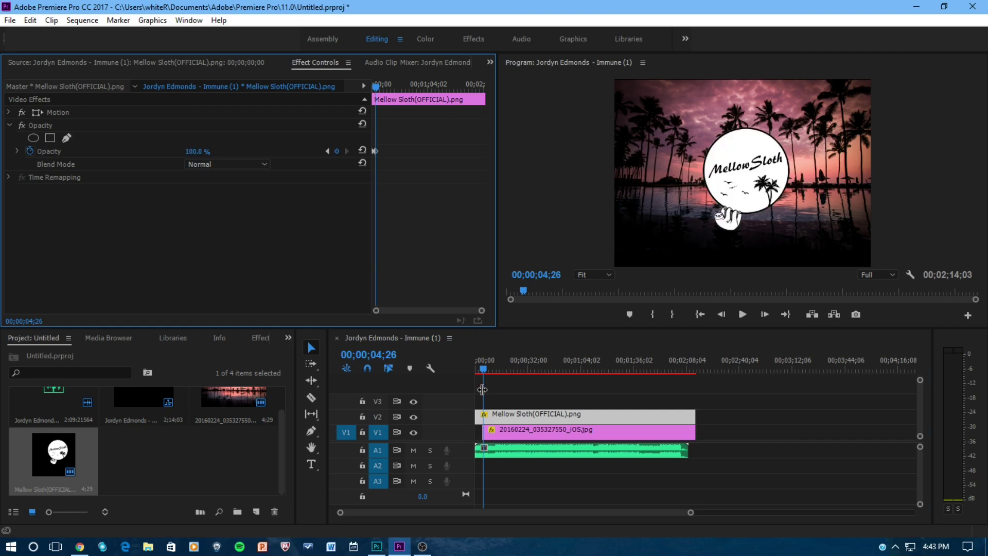
left_click_drag(484, 368, 462, 365)
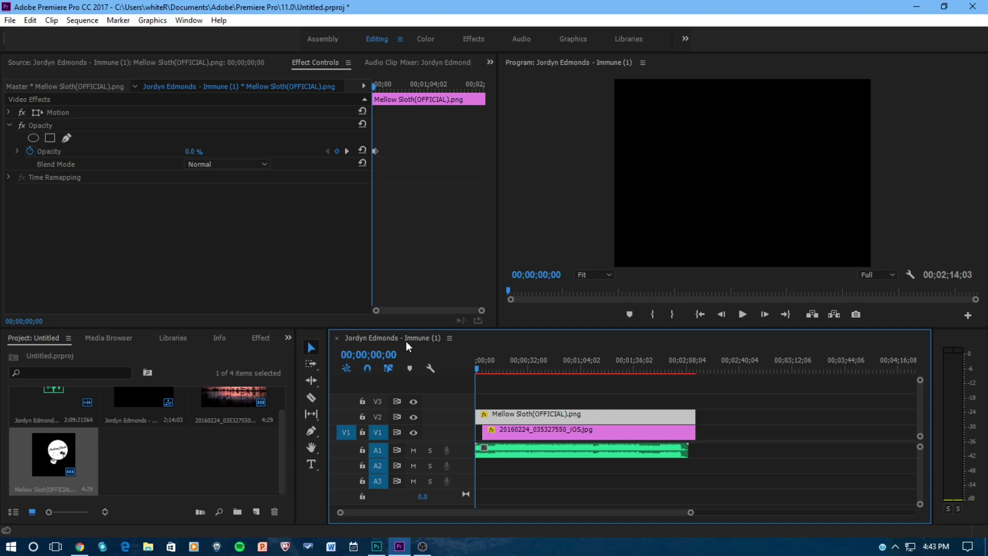
Step: Play the sequence from the start twice to check the logo fade-in
key("space")
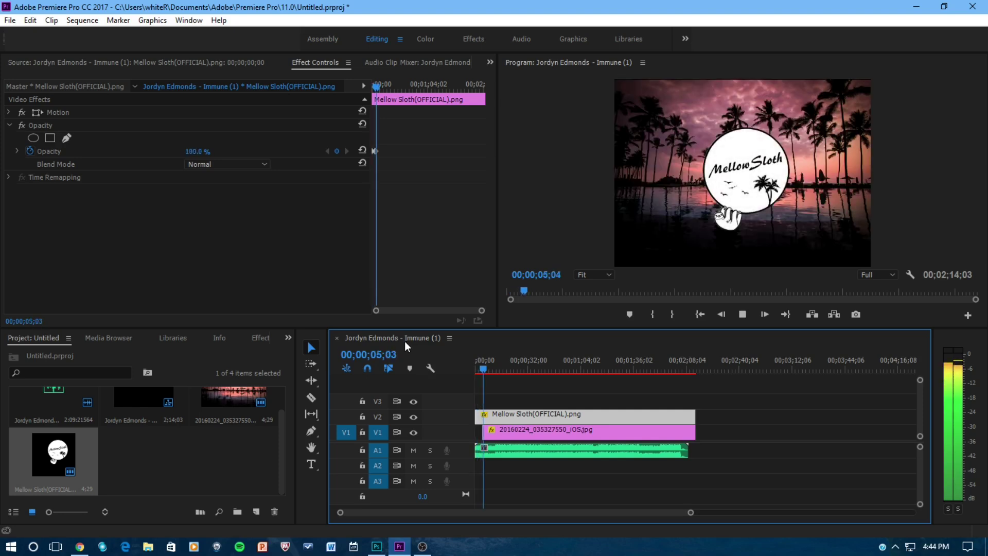
key("space")
key("Home")
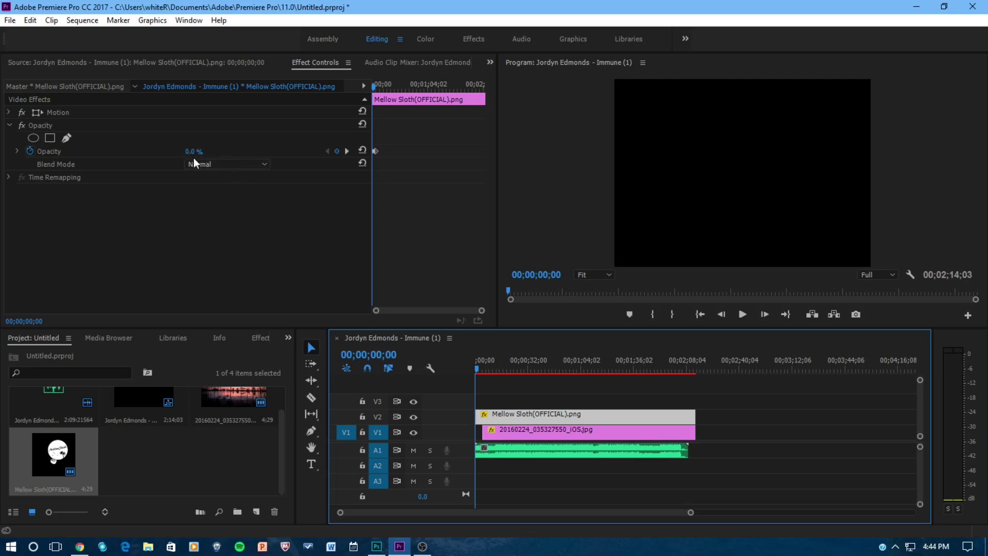
key("space")
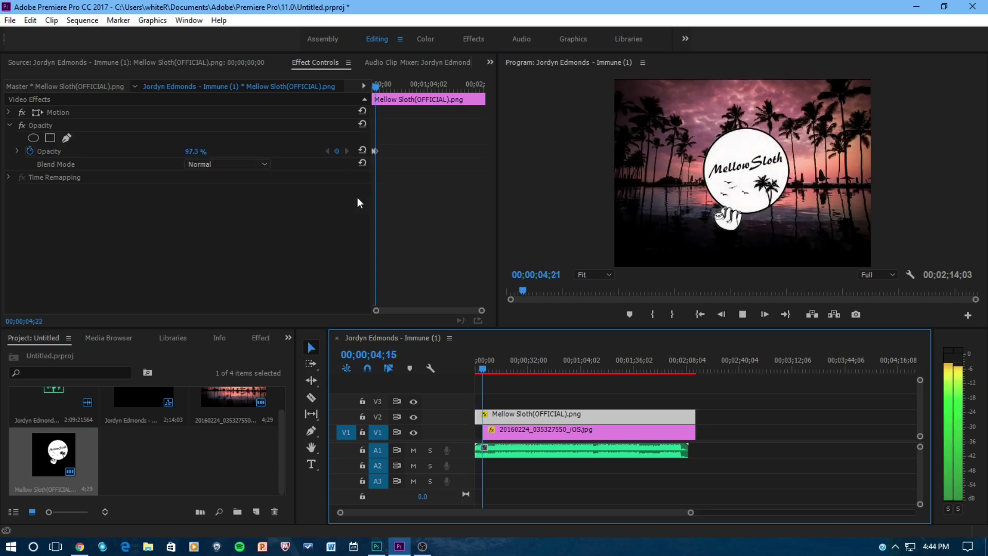
left_click_drag(484, 371, 447, 373)
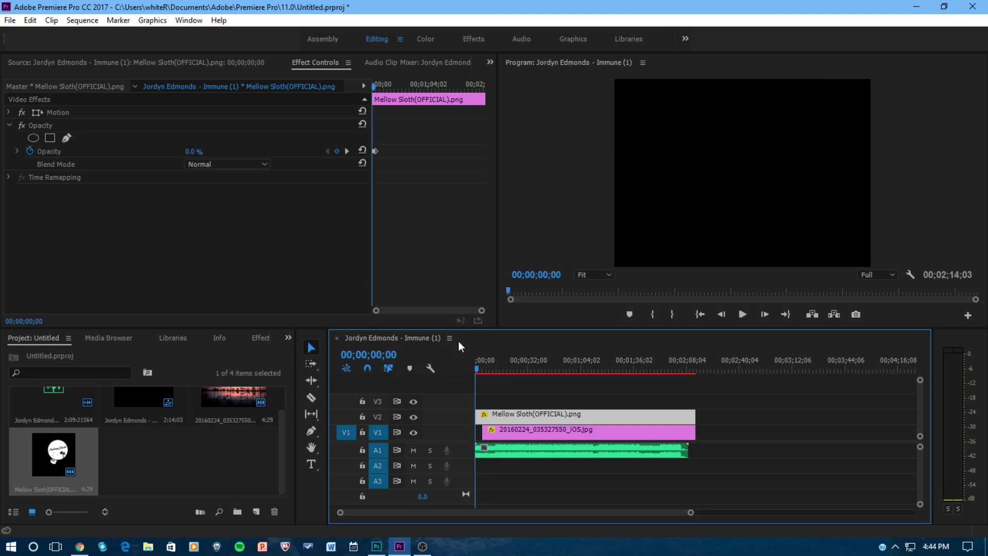
Step: Add a 100% opacity keyframe for the logo at 00;02;02;12
left_click_drag(478, 370, 677, 369)
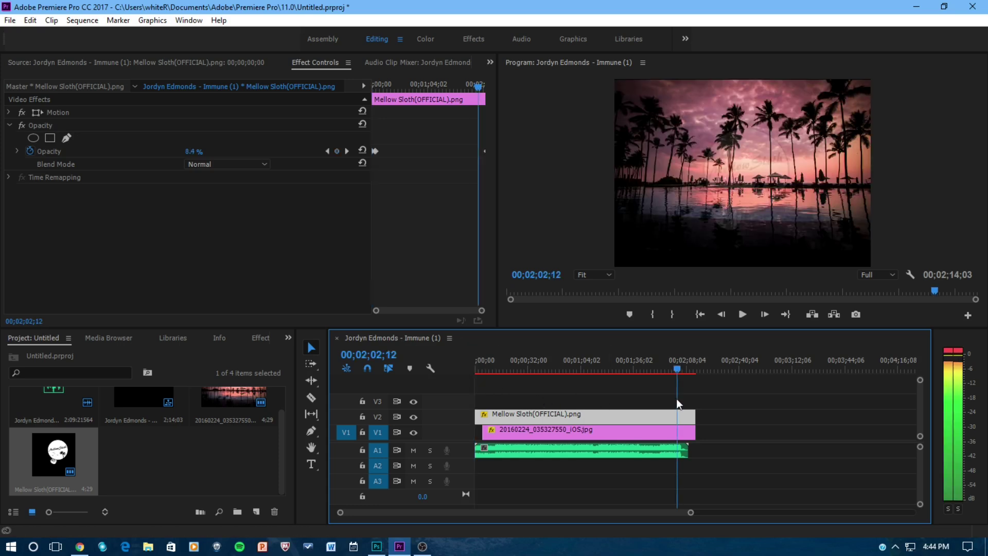
left_click(195, 151)
type("100")
key("Return")
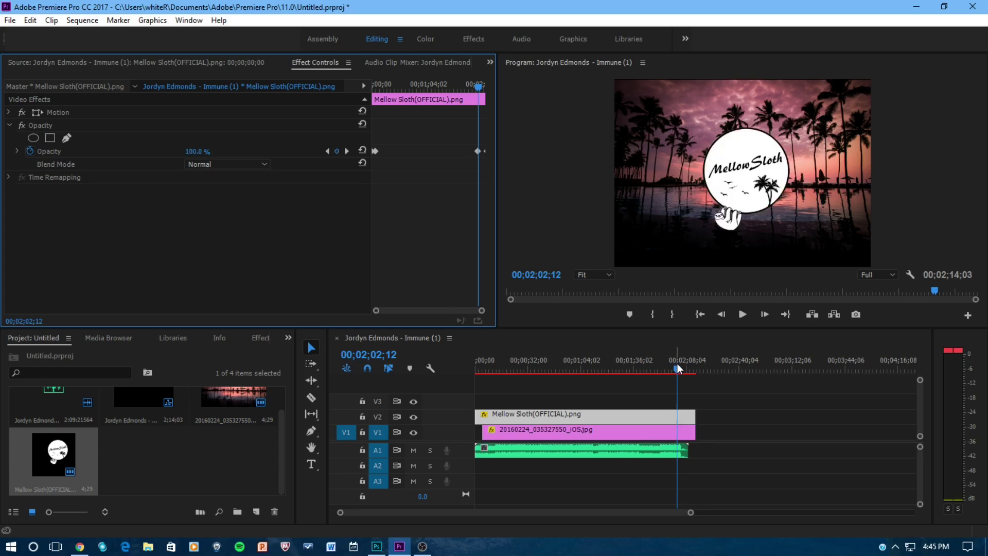
left_click_drag(675, 368, 465, 385)
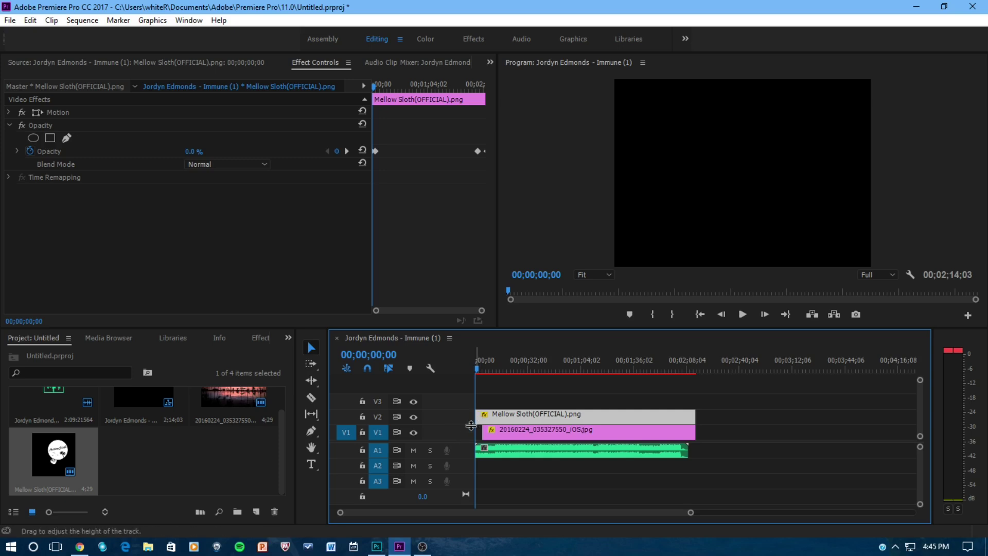
left_click(480, 417)
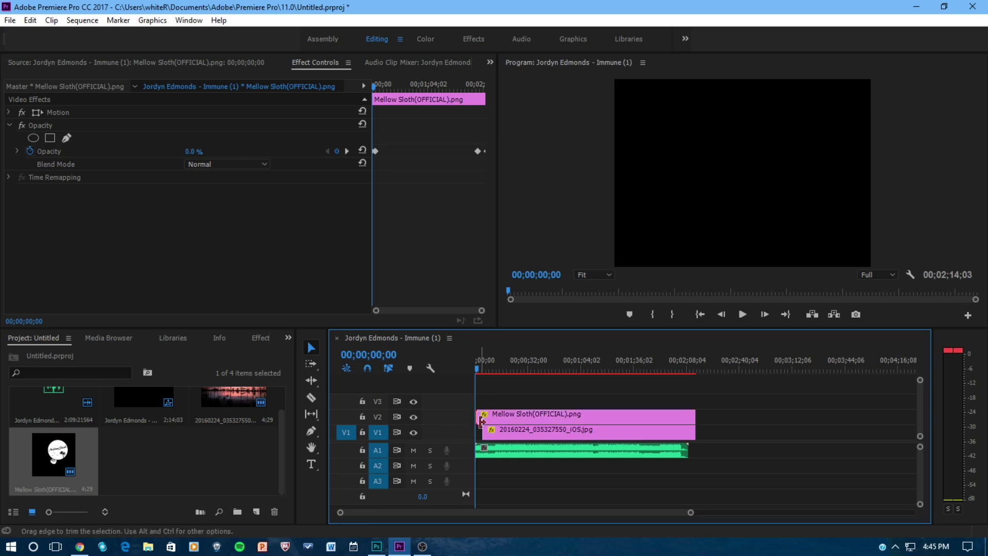
key("space")
left_click(477, 373)
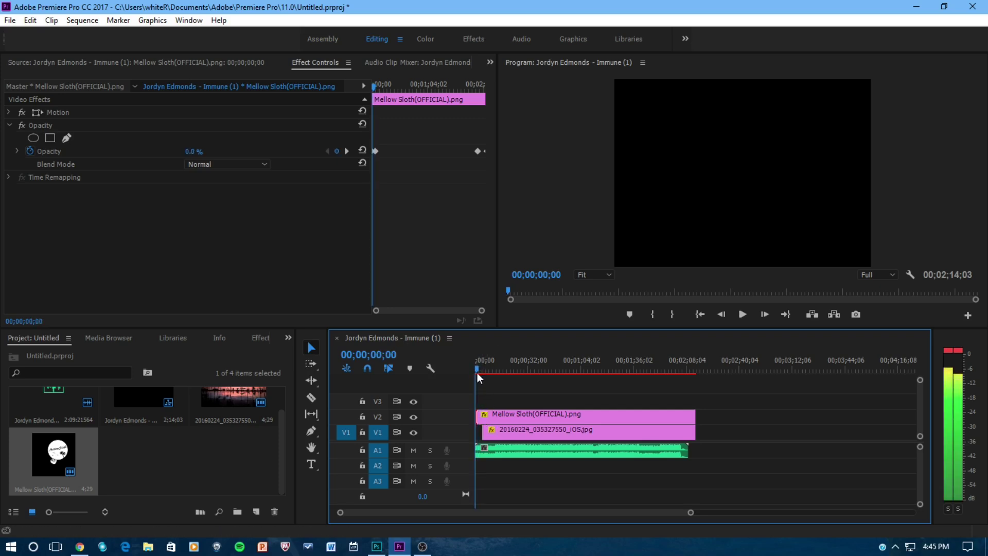
left_click_drag(477, 373, 687, 397)
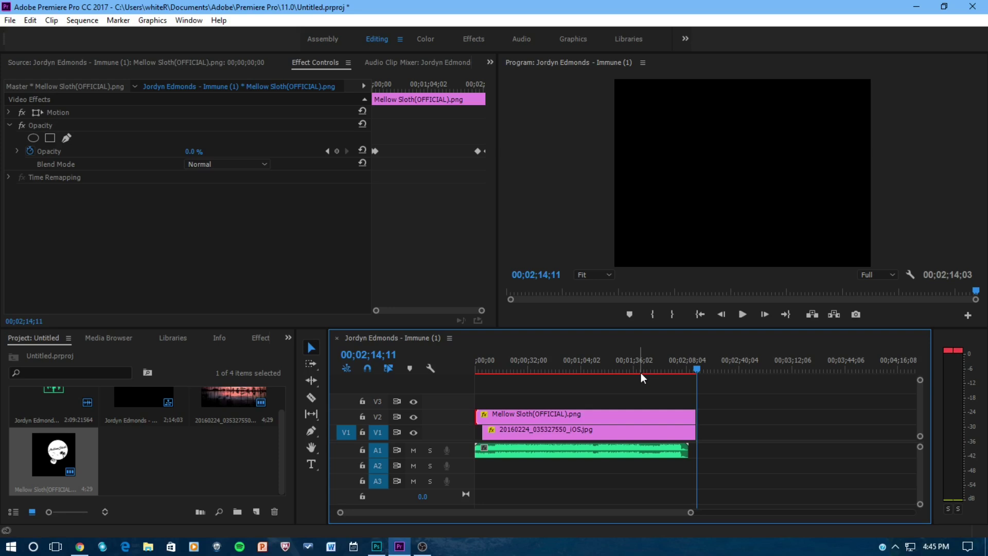
left_click_drag(697, 366, 450, 377)
key("space")
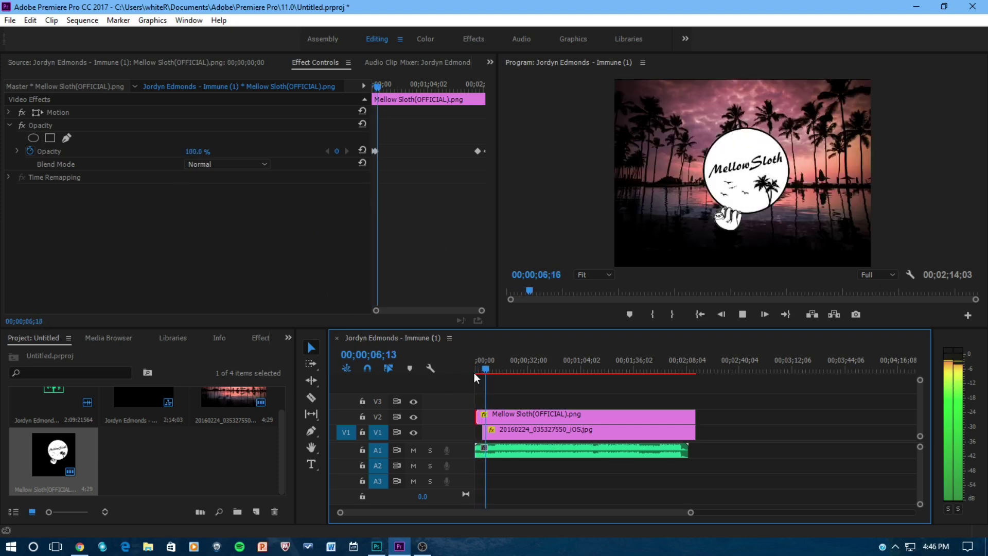
left_click_drag(487, 370, 664, 381)
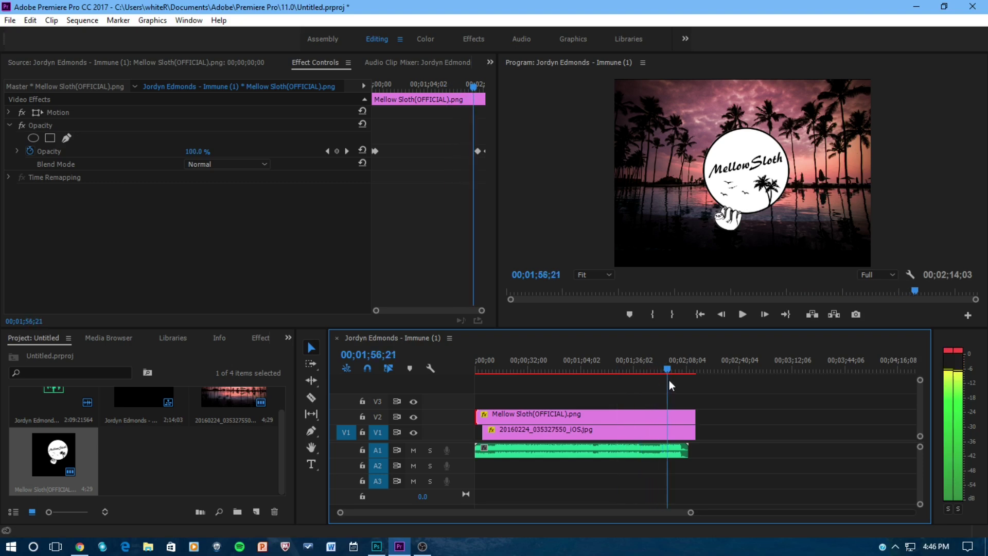
key("space")
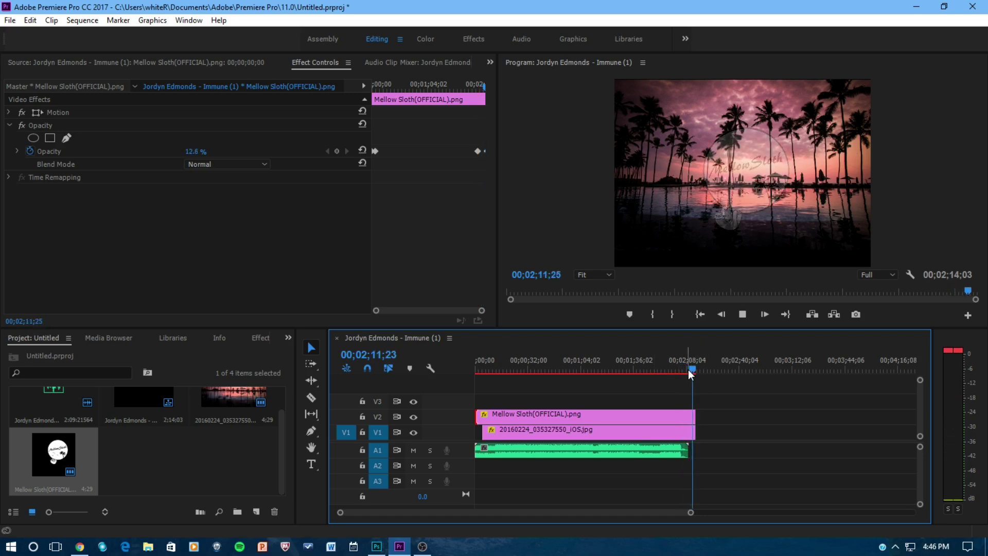
left_click_drag(693, 369, 465, 360)
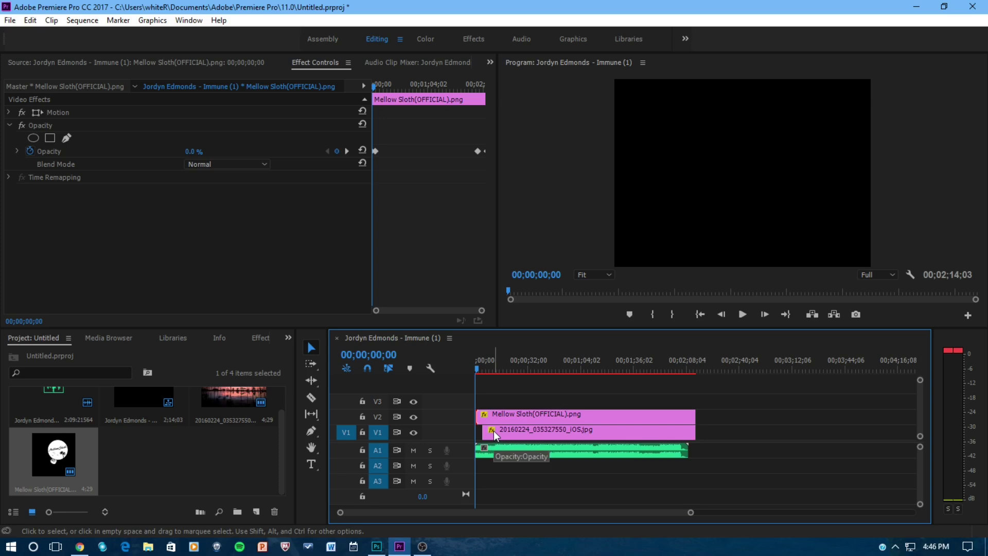
key("space")
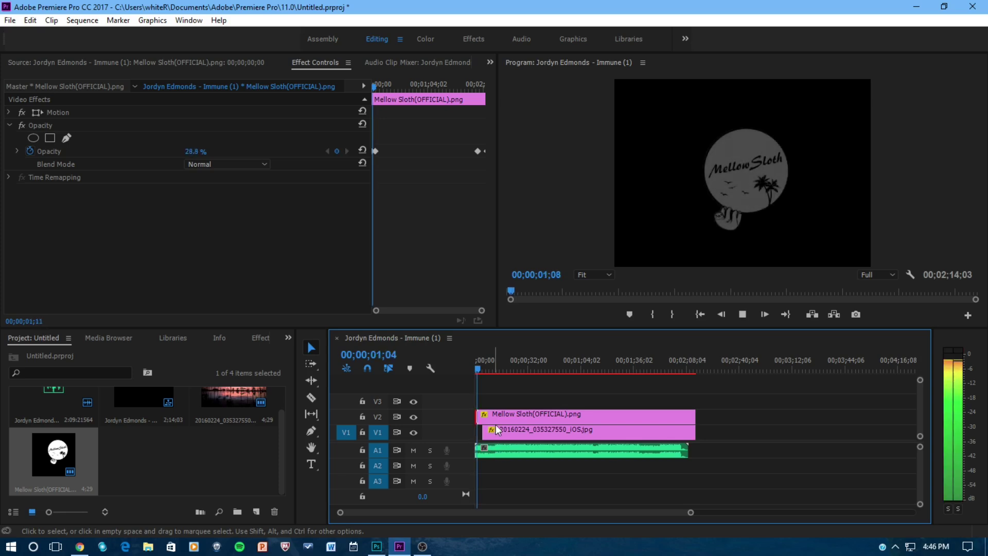
left_click_drag(500, 370, 481, 368)
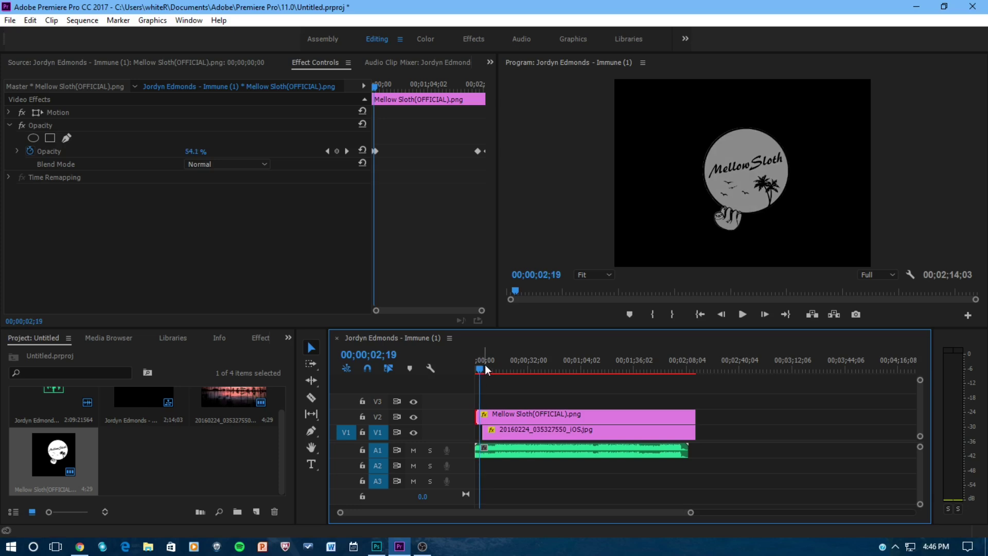
key("space")
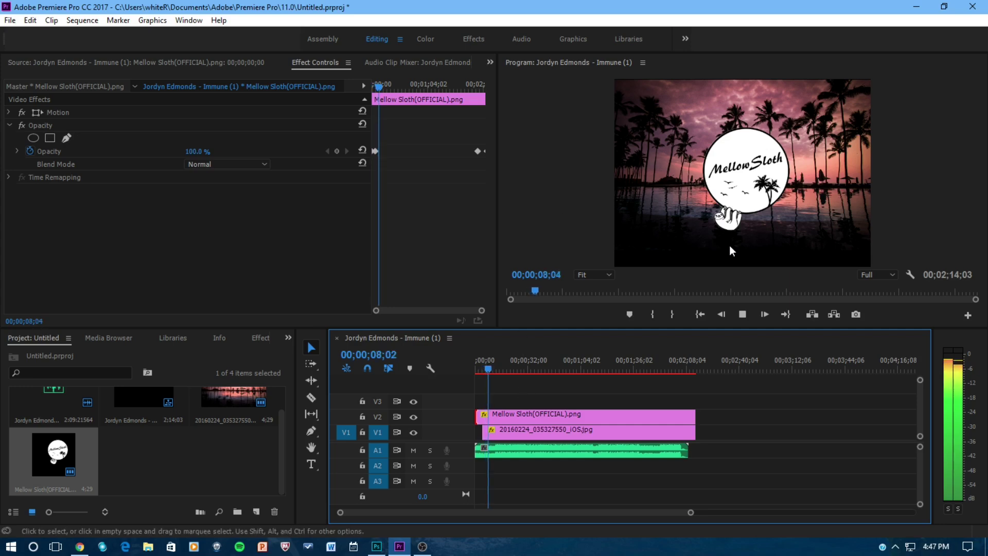
left_click(484, 369)
left_click_drag(483, 369, 464, 369)
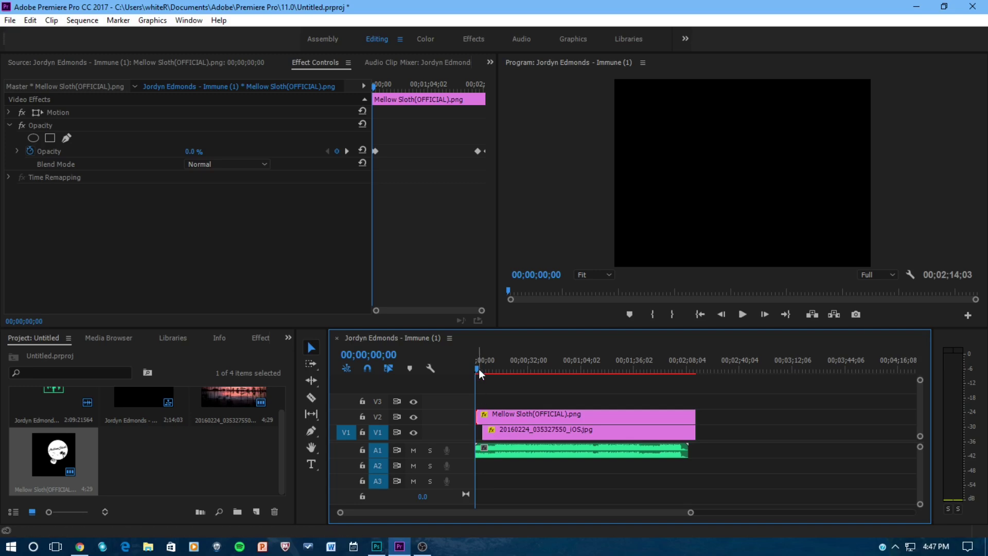
left_click_drag(476, 369, 483, 370)
Step: Select the sunset background clip and set its opacity to 0% at its start
left_click(493, 435)
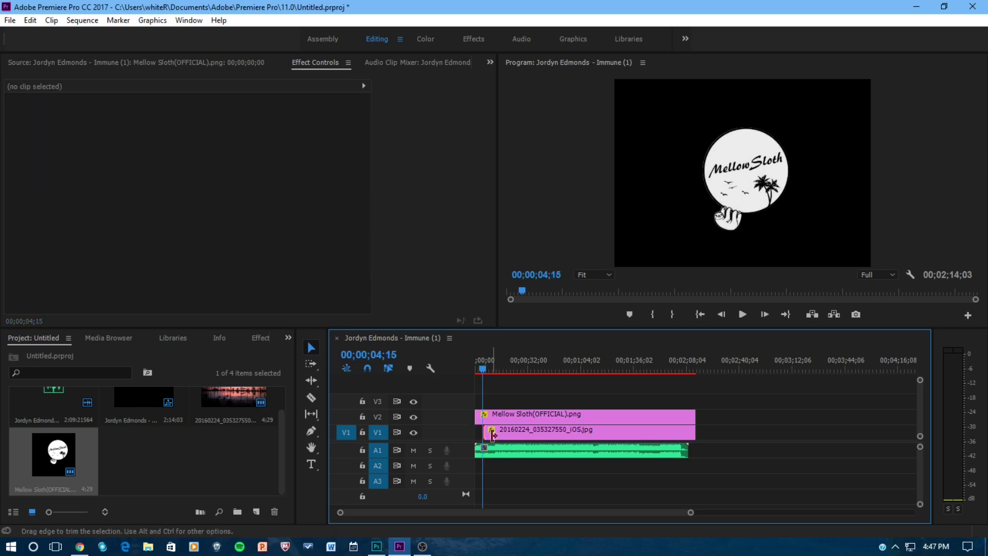
double_click(501, 431)
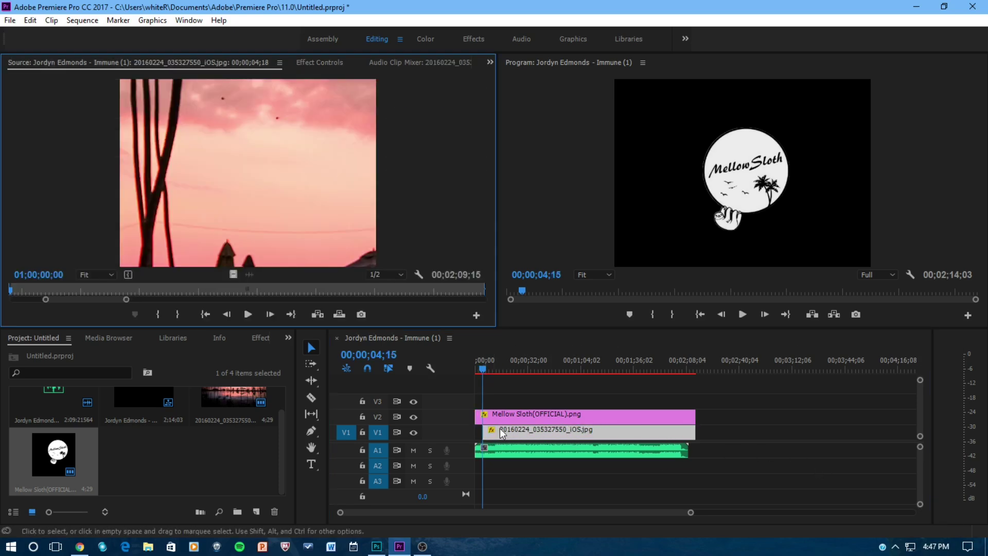
left_click(331, 62)
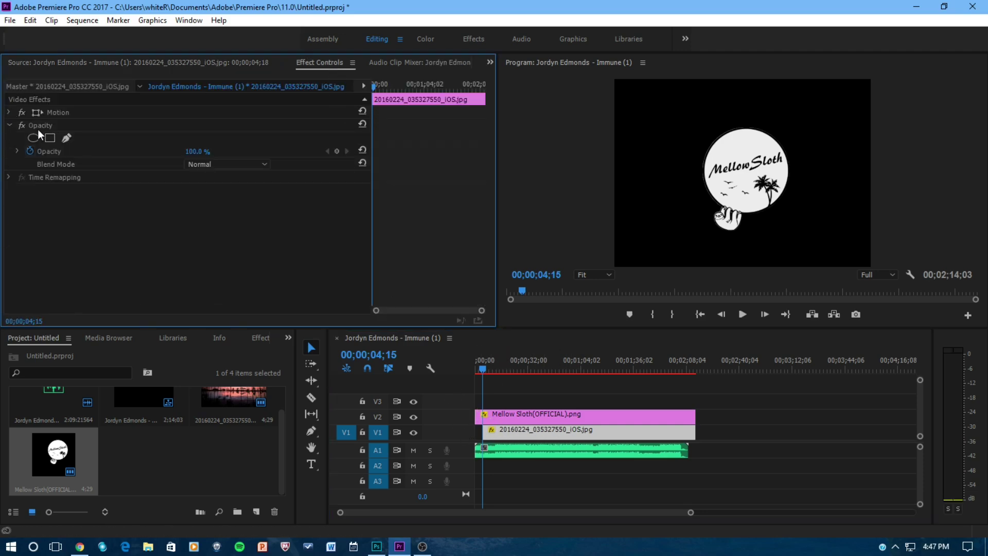
left_click(196, 152)
type("0")
Step: Give the background clip 100% opacity at 00;00;16;02
left_click_drag(483, 369, 501, 373)
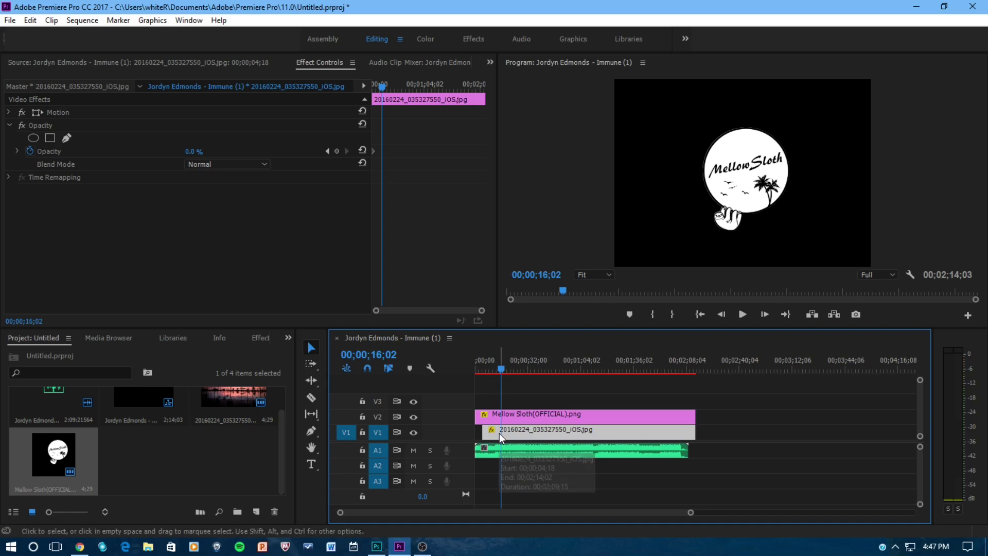
left_click(194, 152)
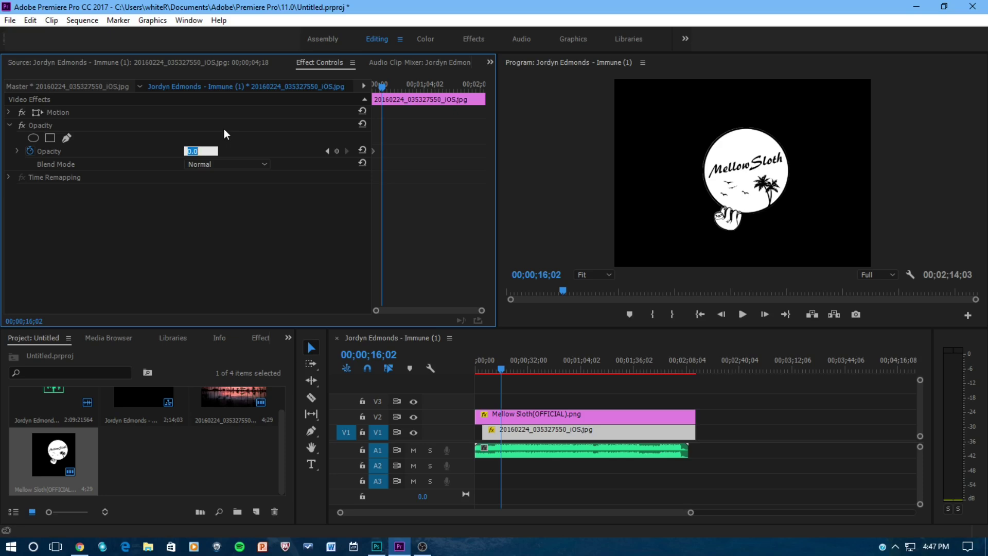
type("100")
key("Return")
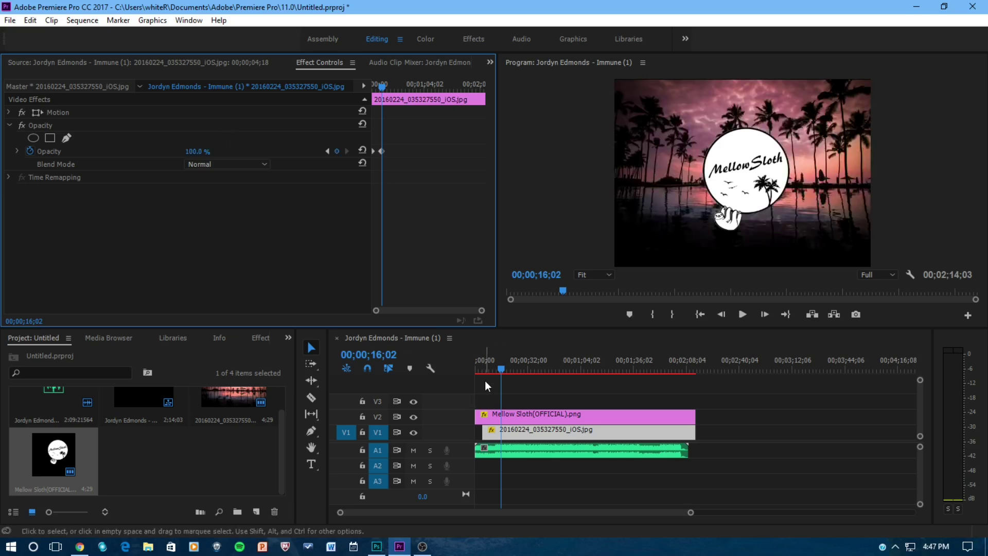
left_click_drag(501, 369, 487, 367)
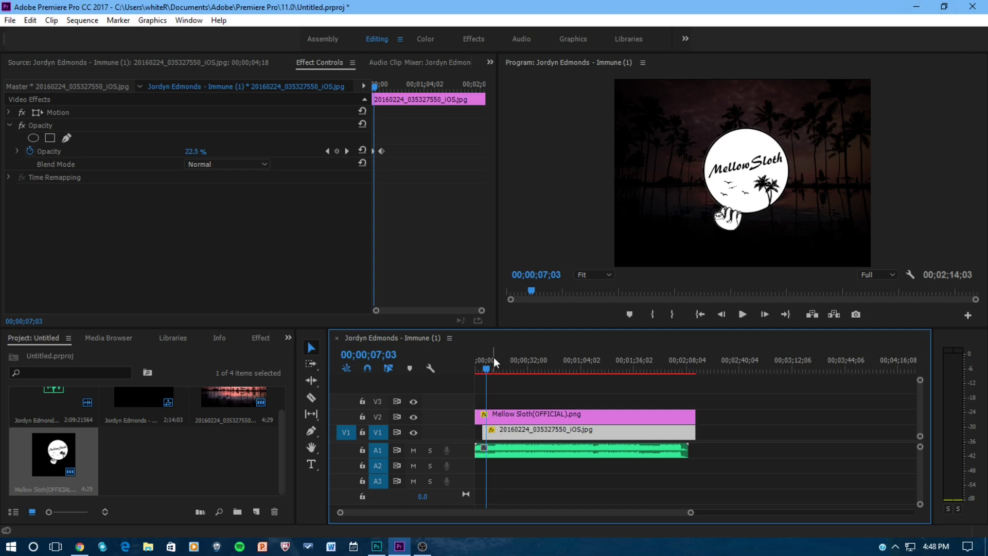
left_click_drag(491, 368, 462, 369)
key("space")
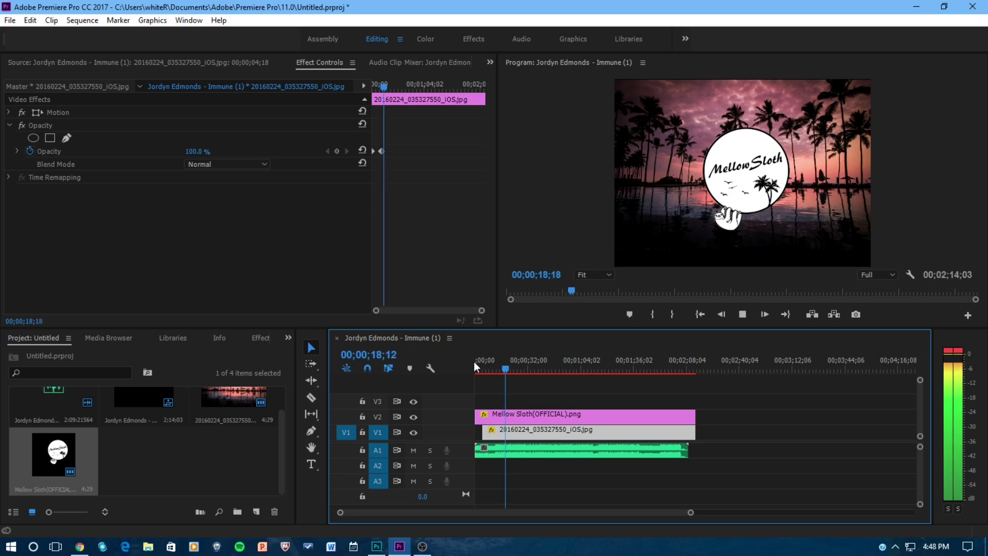
left_click(743, 314)
Step: Return to the sequence start and reselect the Mellow Sloth logo clip on V2
left_click_drag(494, 366, 450, 360)
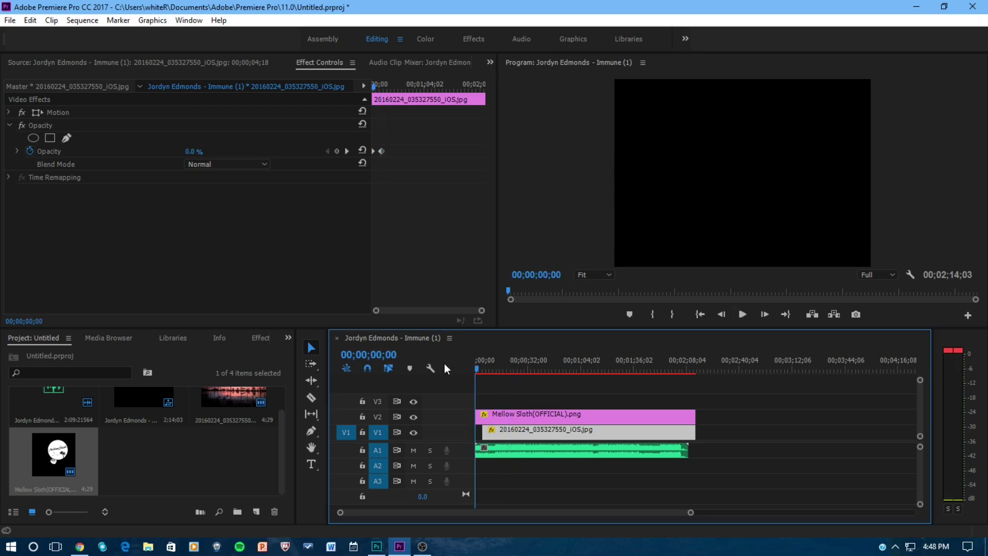
left_click(514, 418)
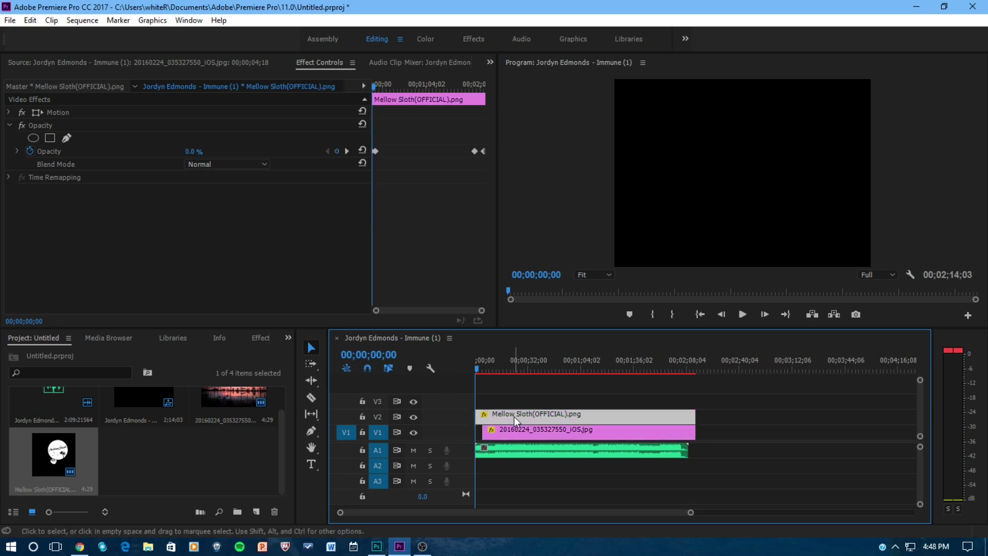
left_click(514, 435)
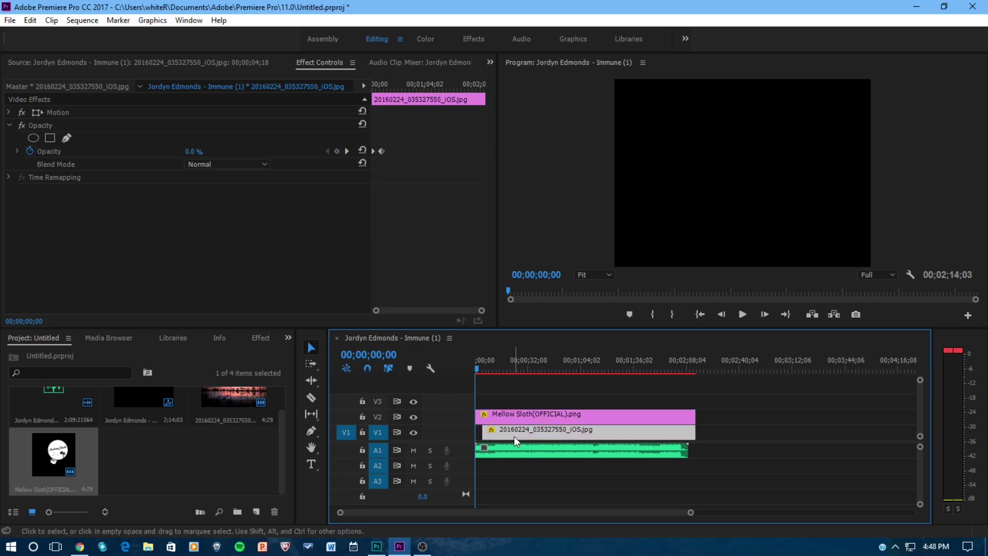
left_click(515, 445)
left_click(515, 417)
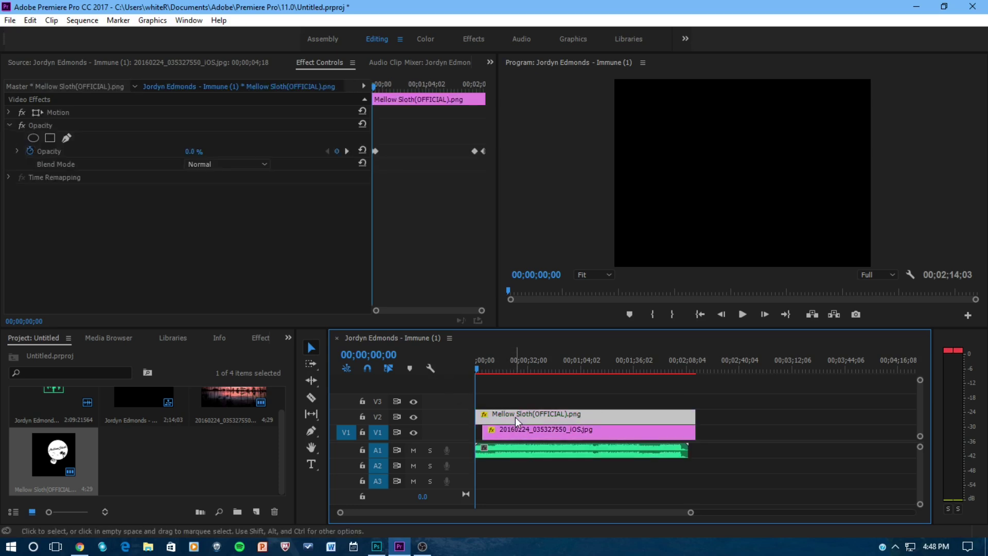